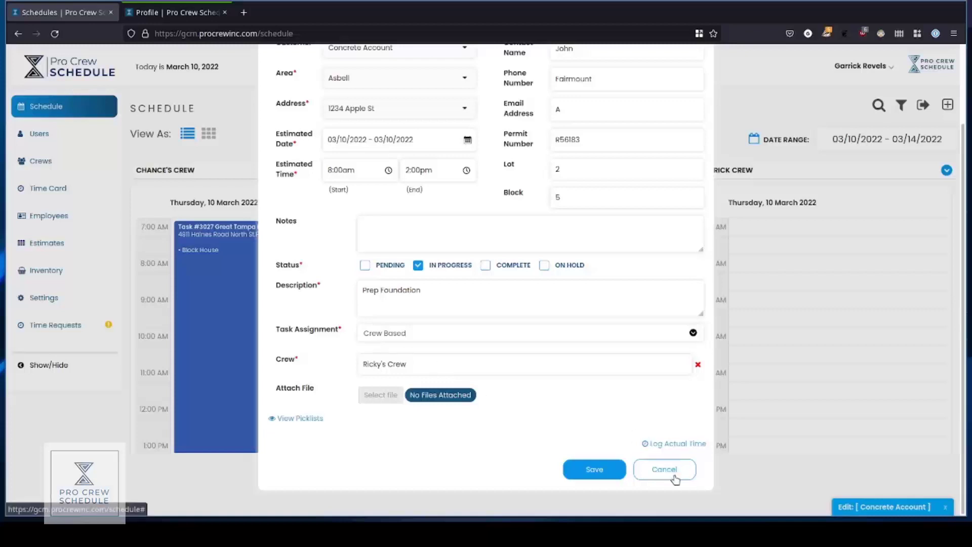
Step: View the Task Assignment options of the Concrete Account task and close it without saving
left_click(654, 332)
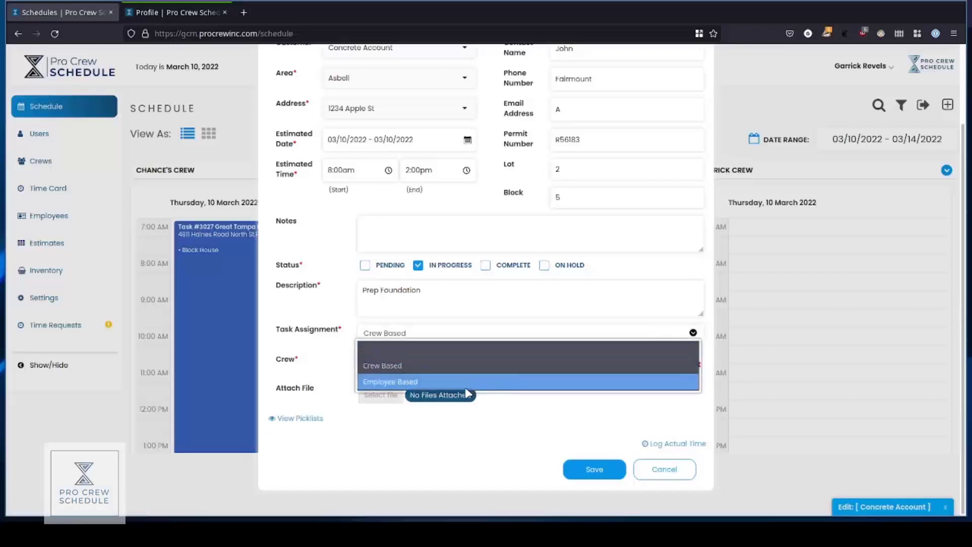
left_click(563, 440)
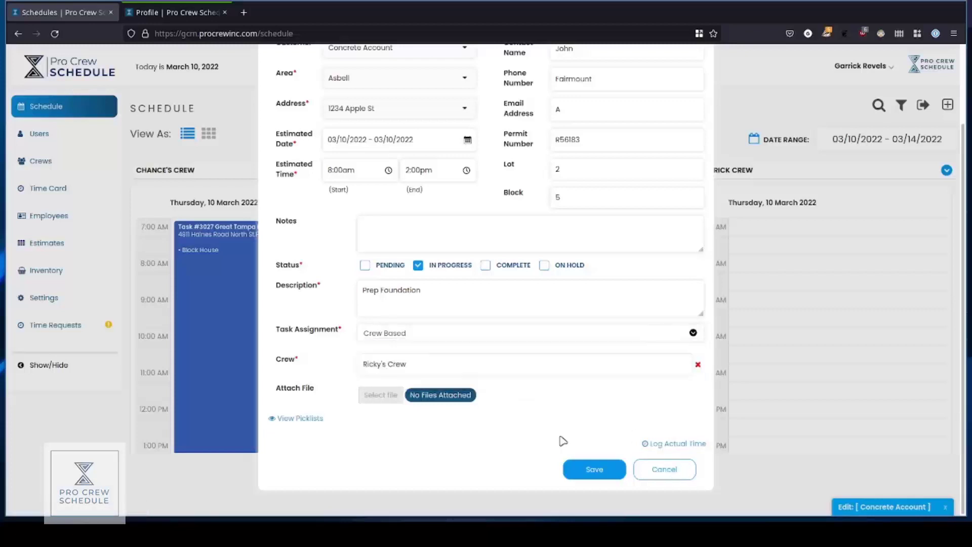
left_click(665, 474)
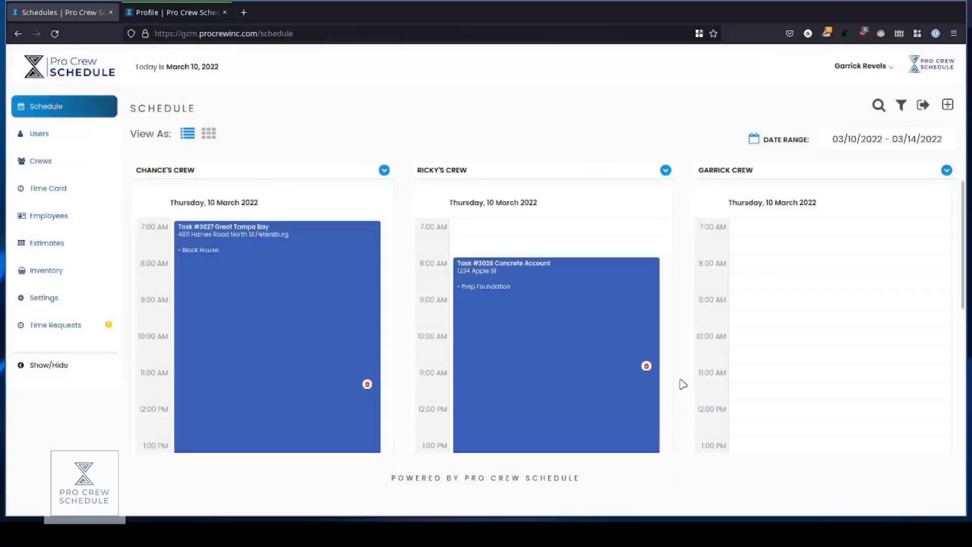
Step: Start a new task on Thursday, 10 March 2022 at 2:00pm for the second crew in the schedule
scroll(682, 384, "down", 5)
scroll(681, 383, "up", 1)
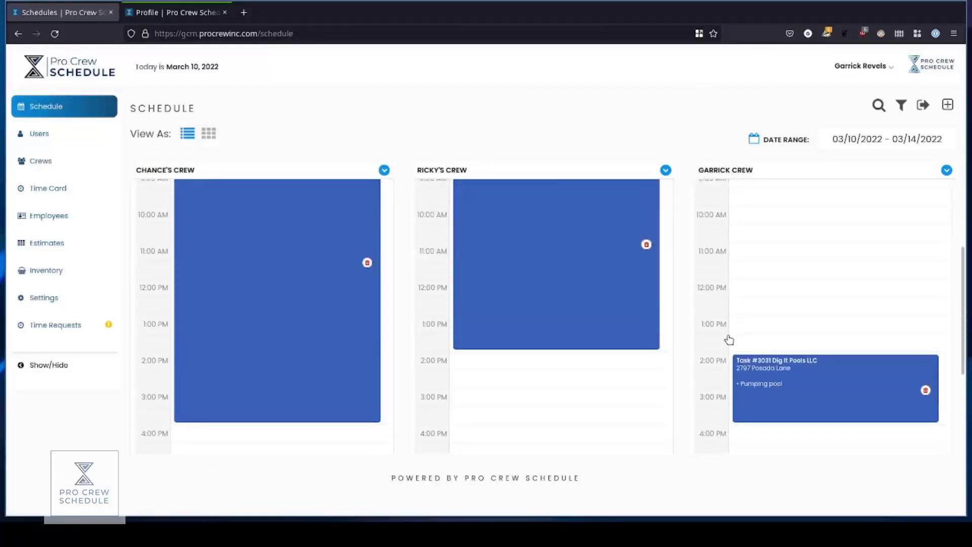
left_click(496, 365)
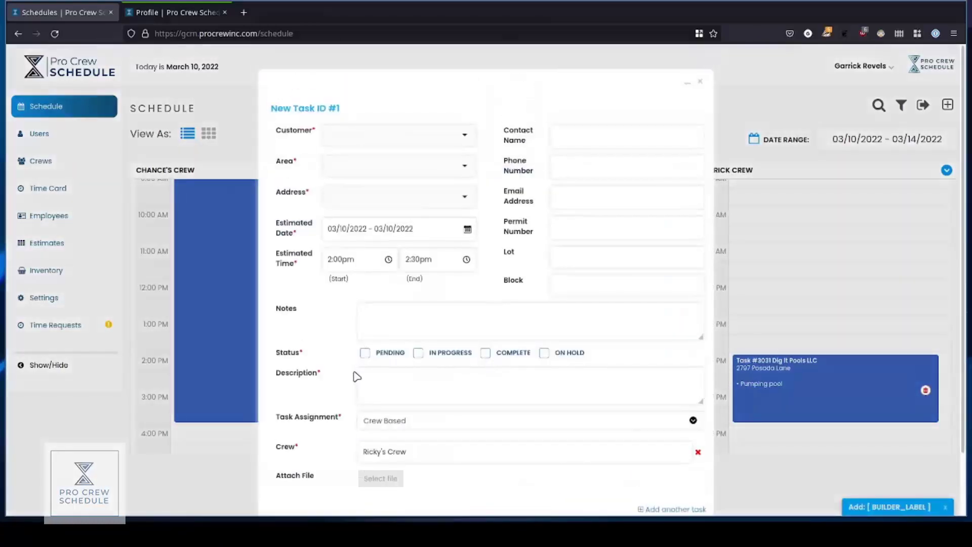
scroll(355, 375, "down", 1)
scroll(357, 378, "up", 1)
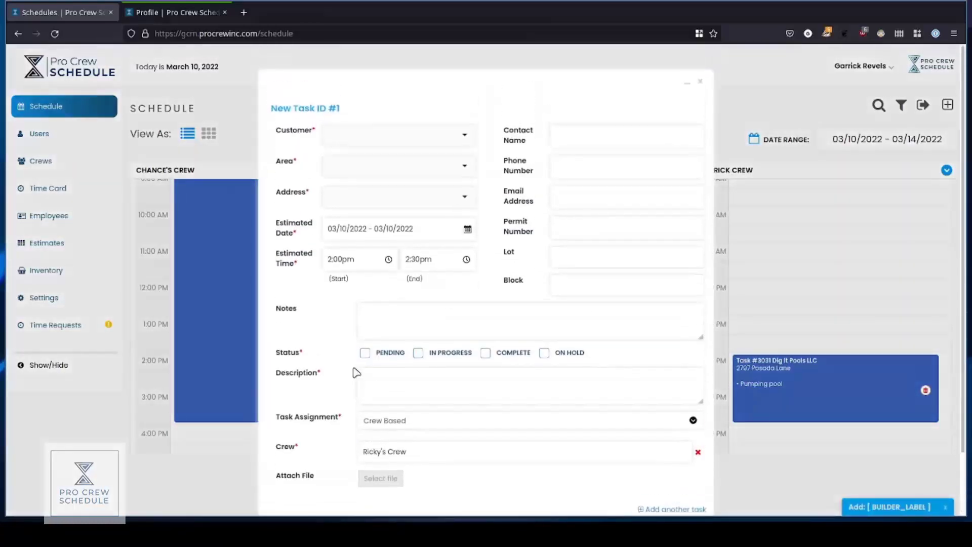
Step: Fill in the new task's customer, the South tampa area and the job address
left_click(383, 133)
left_click(361, 173)
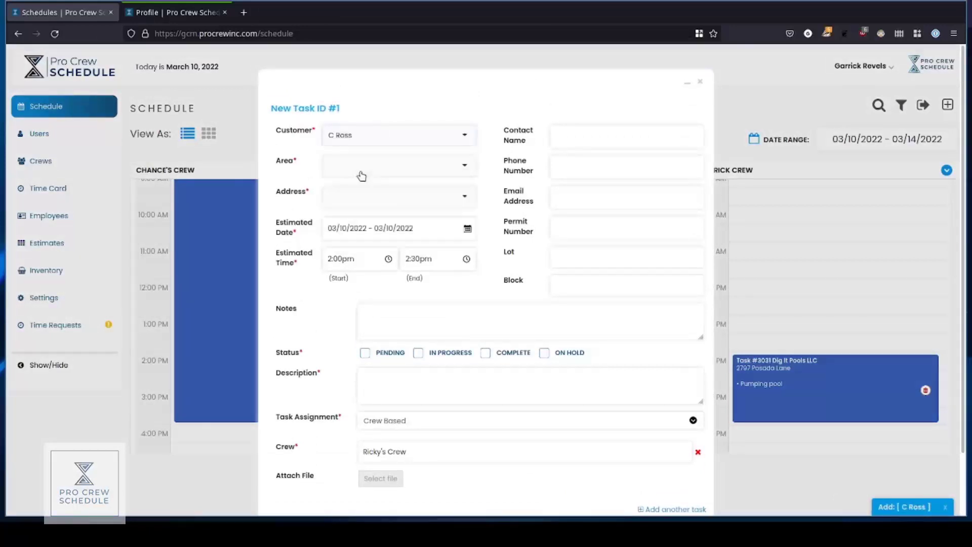
left_click(361, 175)
left_click(360, 198)
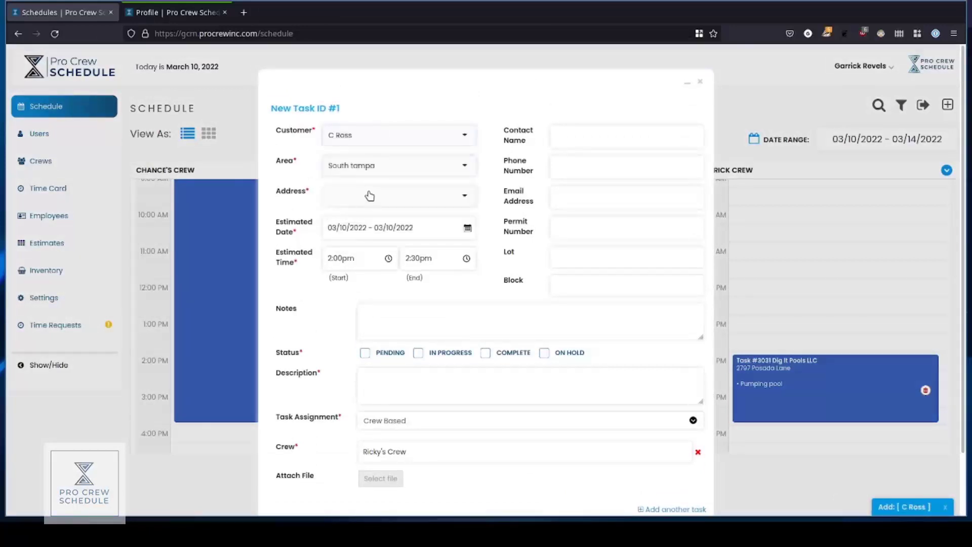
left_click(362, 197)
left_click(361, 219)
Step: Set the task's status to In Progress, its description to "test" and its task assignment to Employee Based
scroll(366, 308, "down", 1)
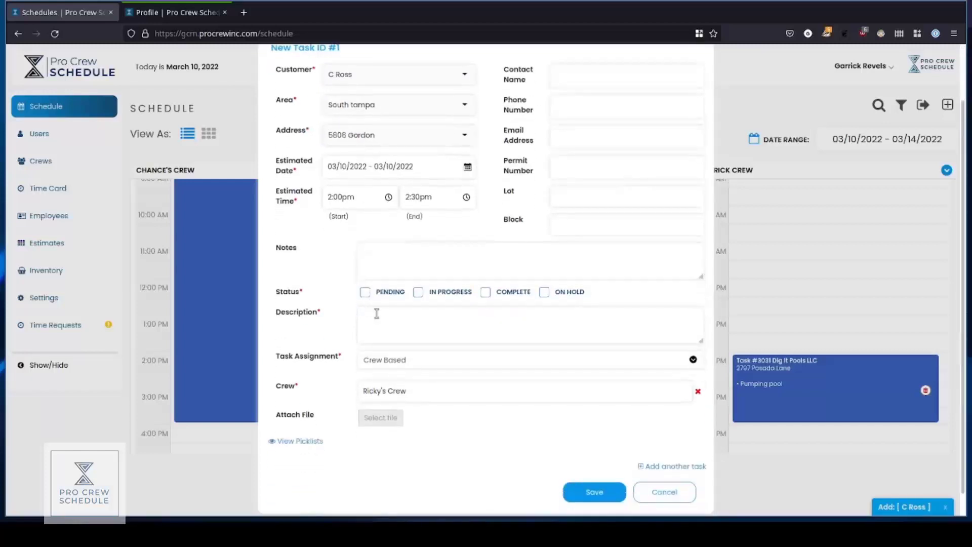
left_click(419, 294)
left_click(419, 322)
left_click(424, 364)
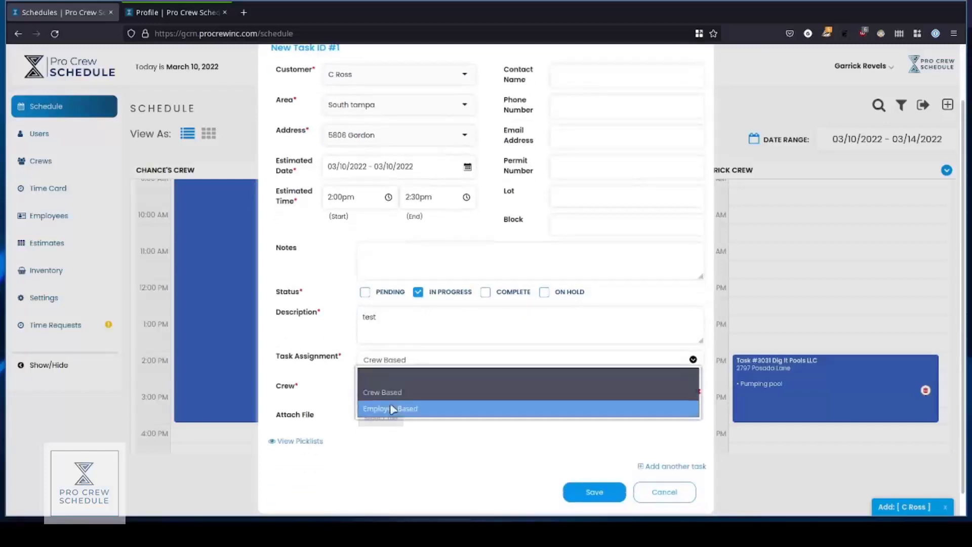
left_click(390, 407)
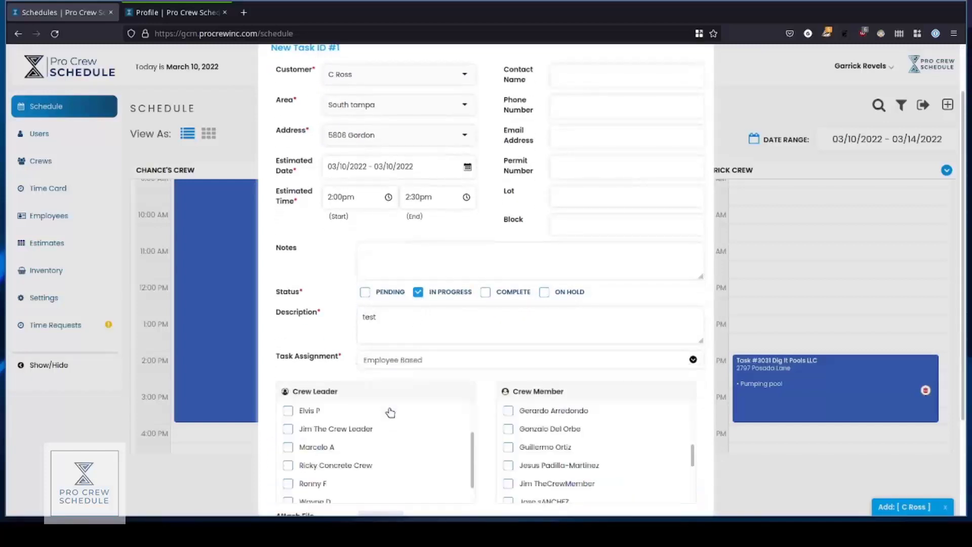
Step: Look through the crew leaders available for the 2:00pm to 2:30pm time slot
left_click(287, 411)
scroll(313, 359, "down", 1)
scroll(313, 359, "down", 3)
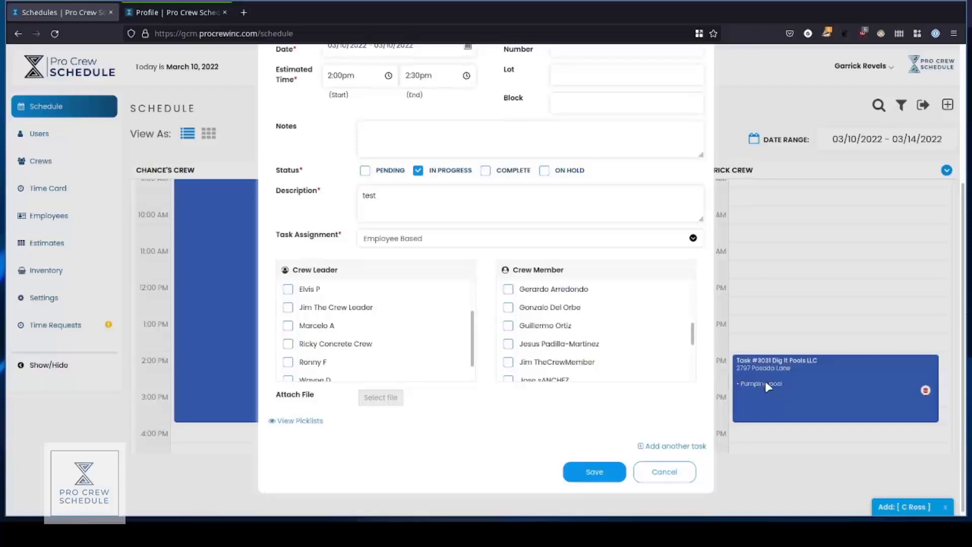
scroll(374, 325, "down", 1)
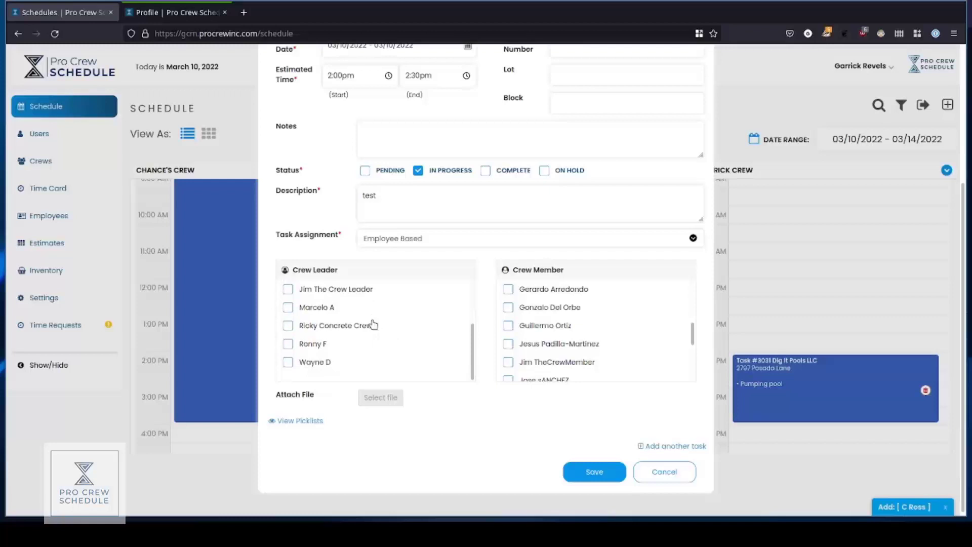
scroll(373, 324, "up", 2)
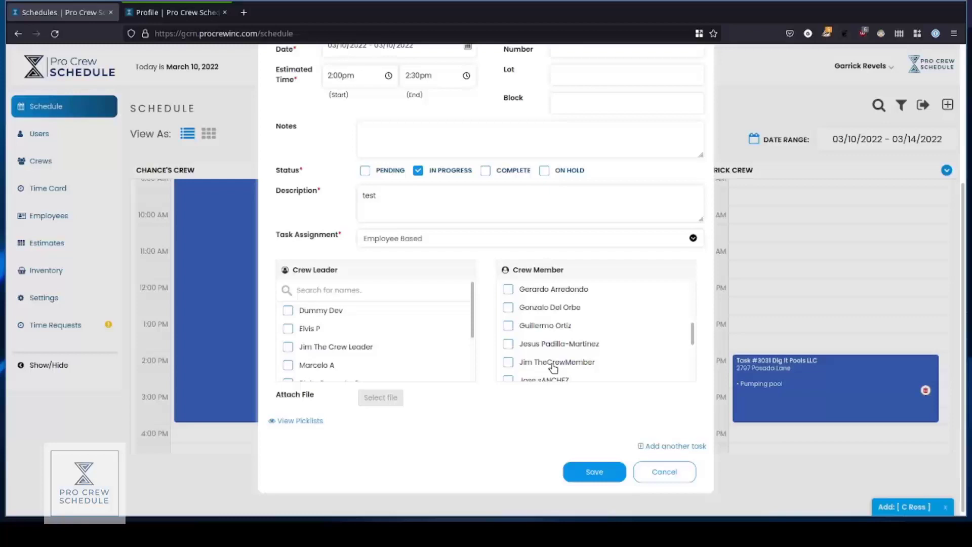
Step: Set the task's estimated time to 4:00pm–5:00pm and select the fourth listed crew leader
left_click(357, 76)
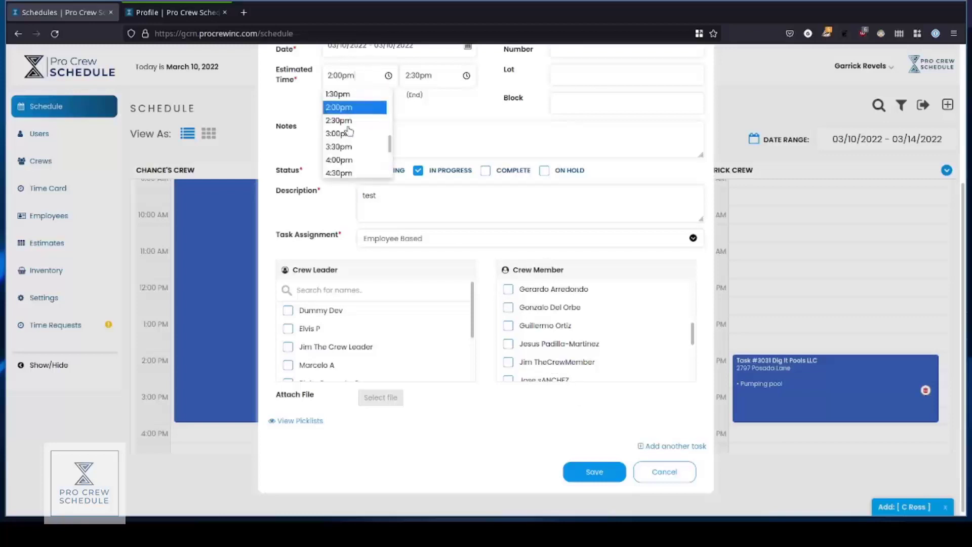
left_click(340, 159)
left_click(443, 76)
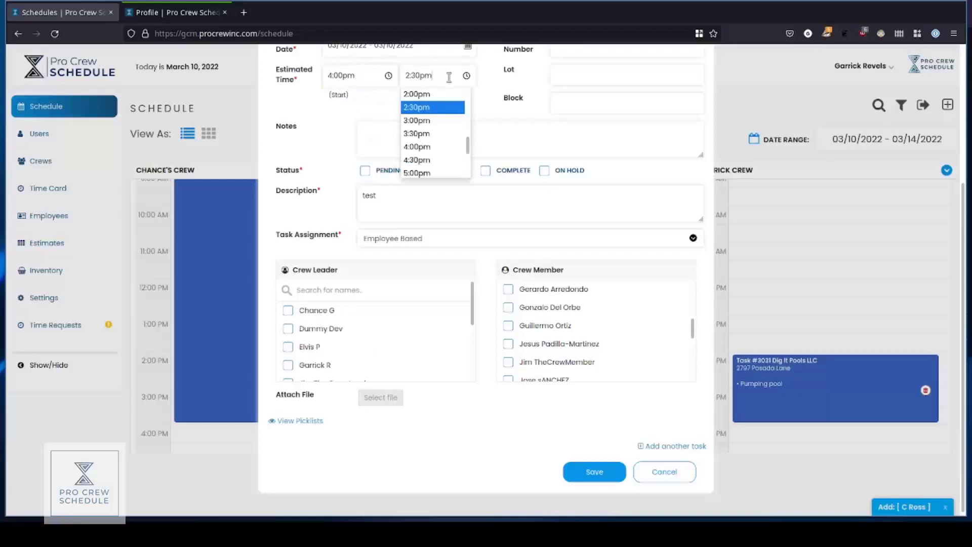
left_click(435, 173)
left_click(438, 170)
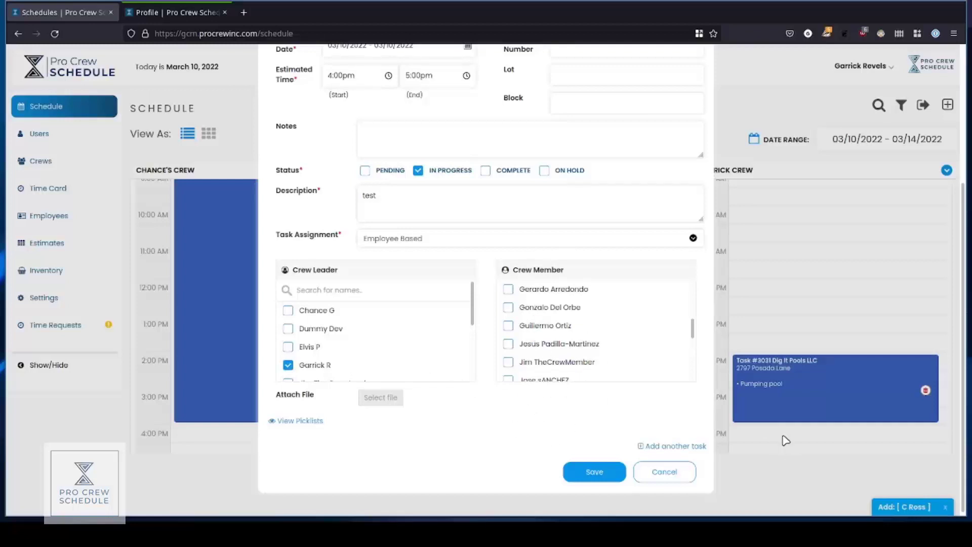
Step: Review the completed new task form and save the task
scroll(465, 252, "up", 3)
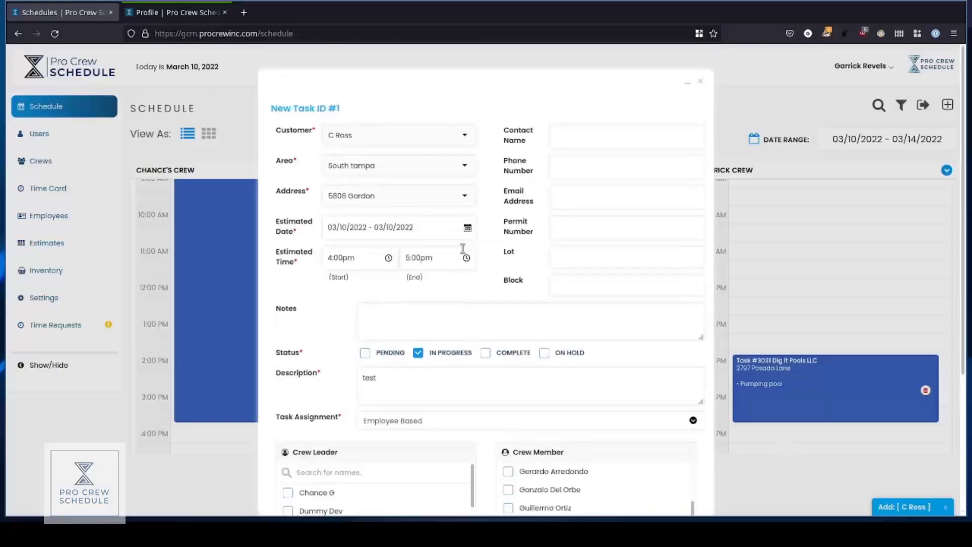
scroll(463, 250, "down", 3)
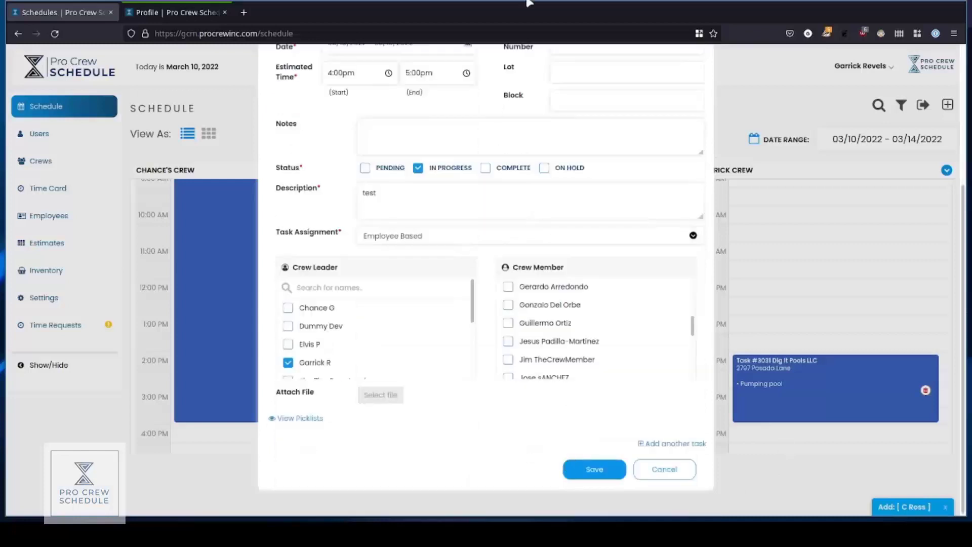
left_click(594, 471)
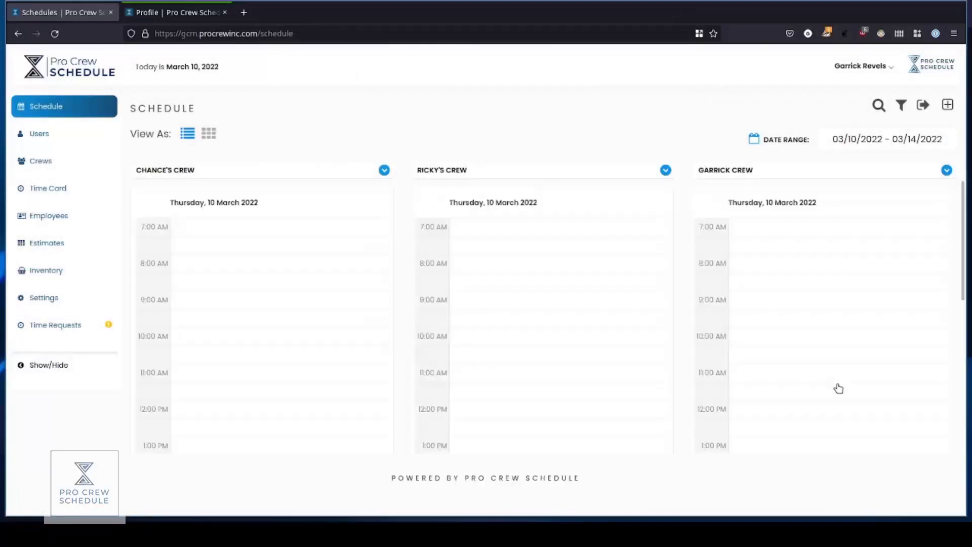
Step: Open the new 4:00pm task in the third crew's schedule and examine its time and assigned crew leader
scroll(836, 374, "down", 5)
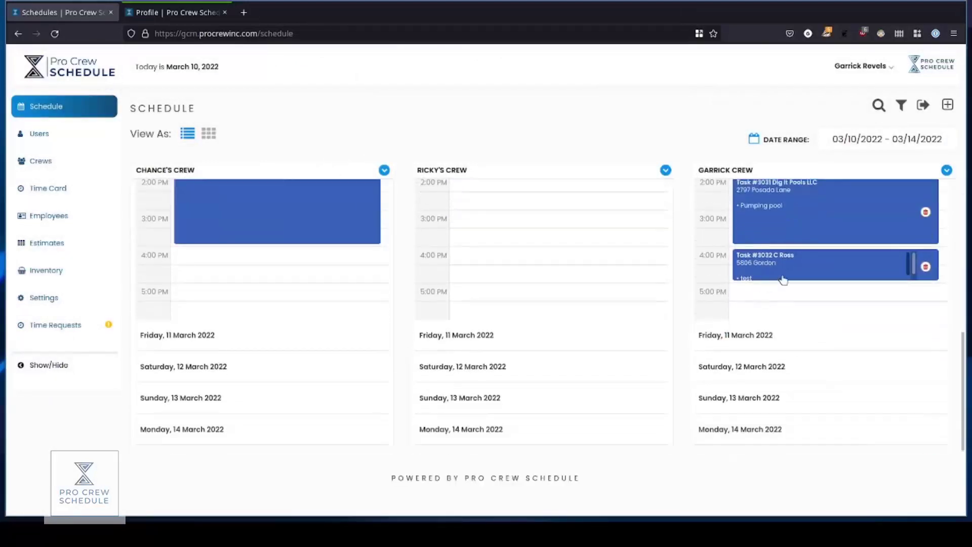
scroll(792, 295, "up", 3)
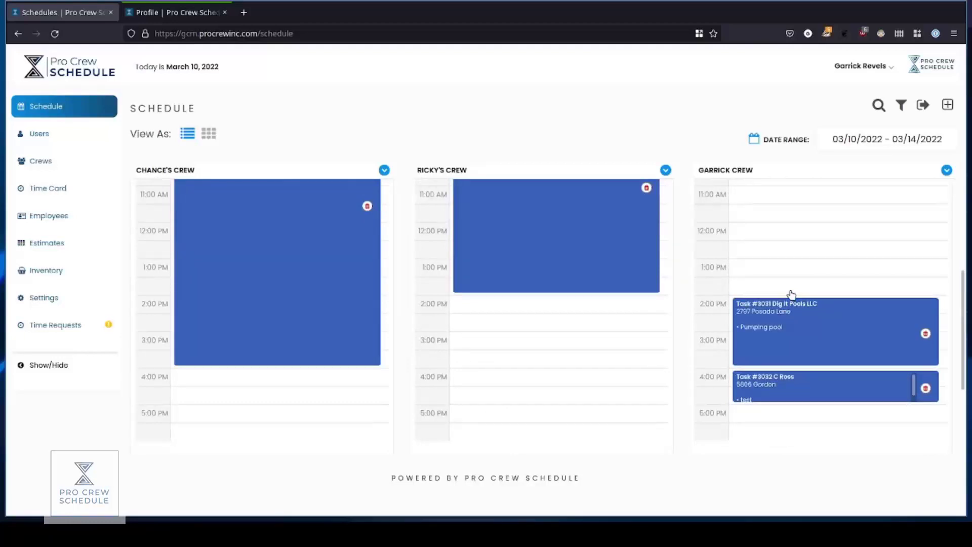
left_click(752, 396)
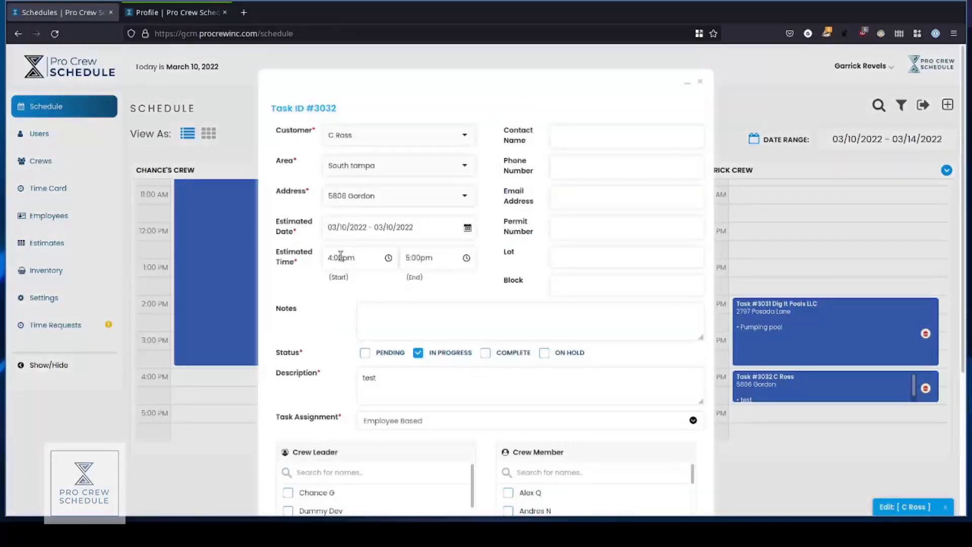
scroll(337, 310, "down", 3)
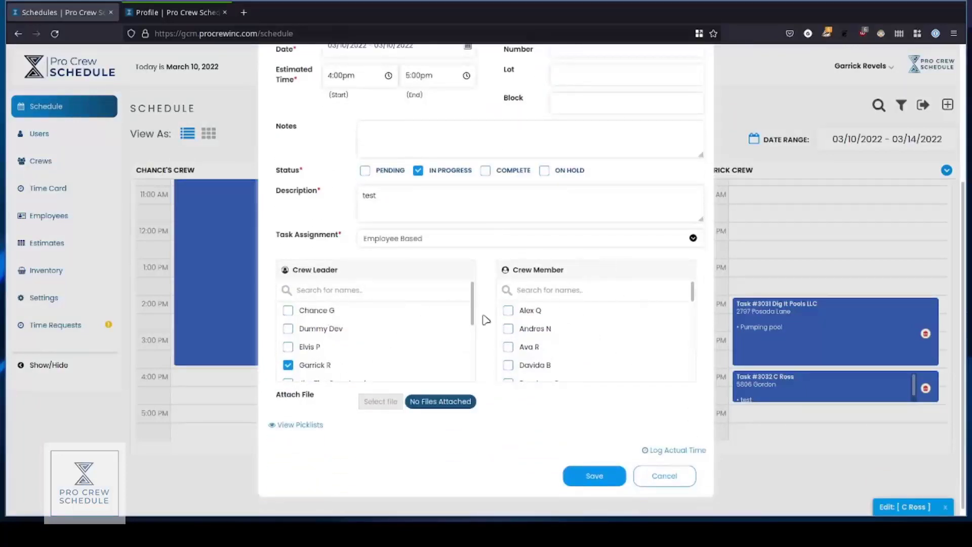
Step: Change the task's start time to 1:00pm and look through the crew leaders available for that period
left_click(364, 76)
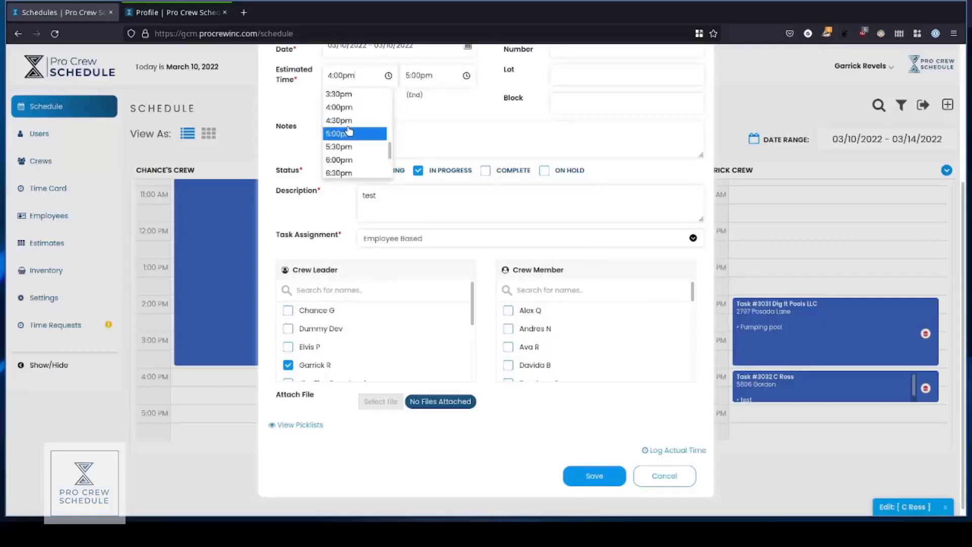
scroll(345, 144, "up", 4)
left_click(340, 150)
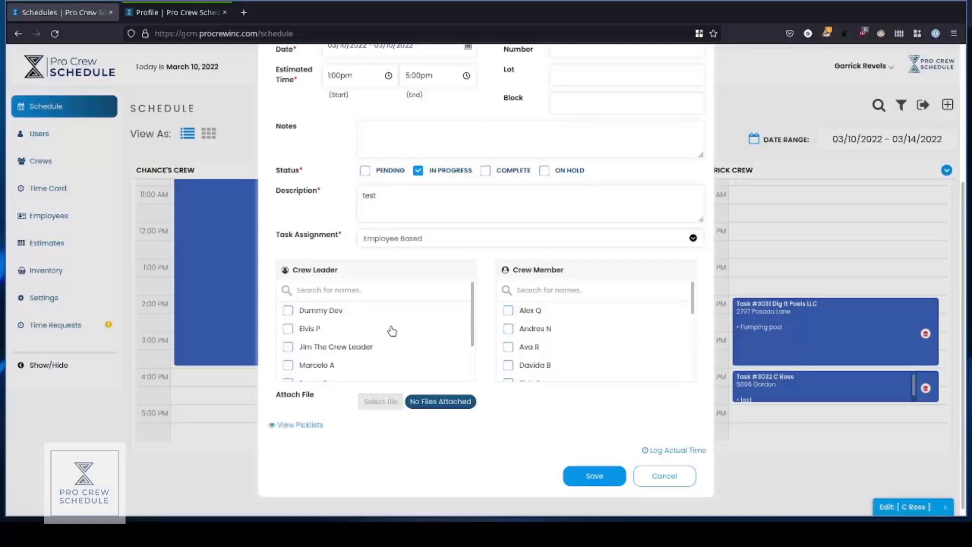
scroll(392, 330, "down", 3)
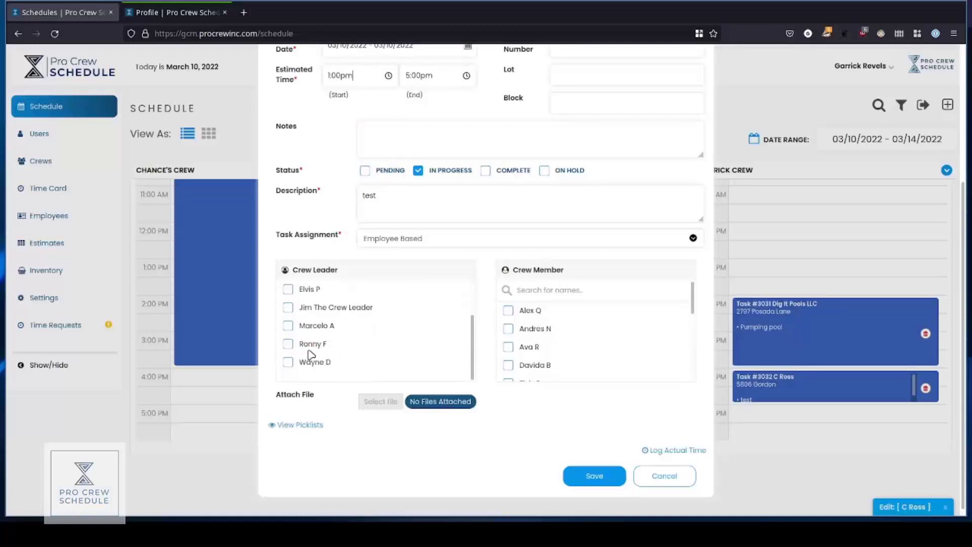
scroll(306, 355, "up", 3)
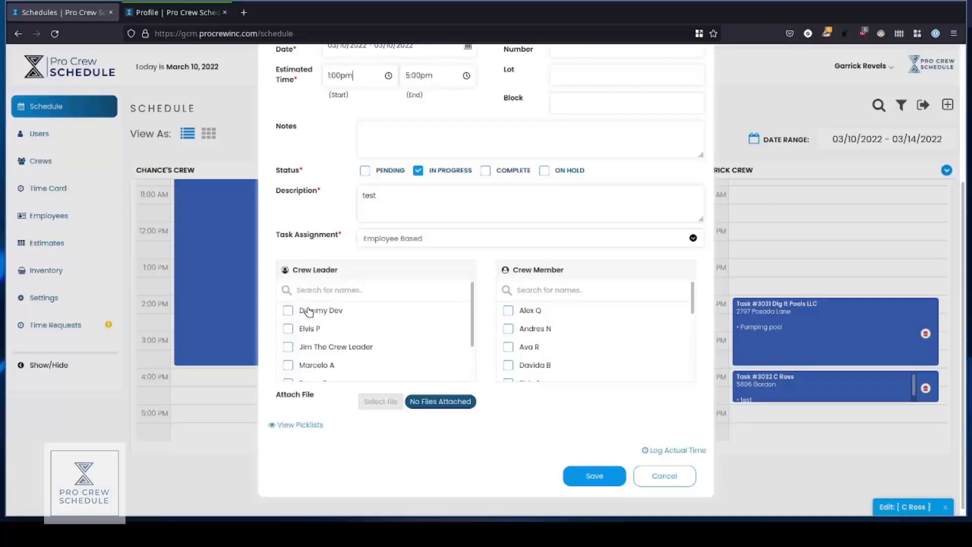
Step: Set the task's start time back to 4:00pm and close the task without saving
left_click(363, 76)
scroll(347, 151, "down", 3)
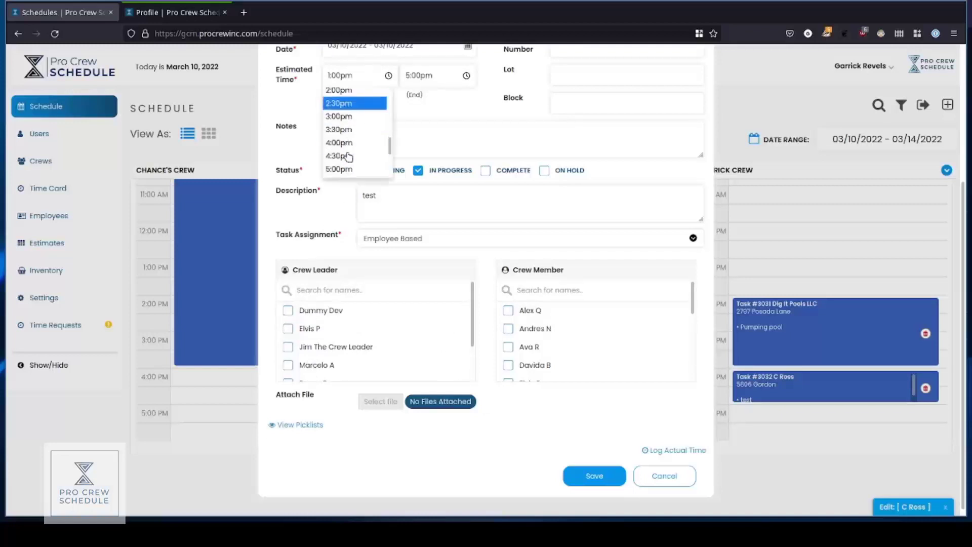
left_click(347, 126)
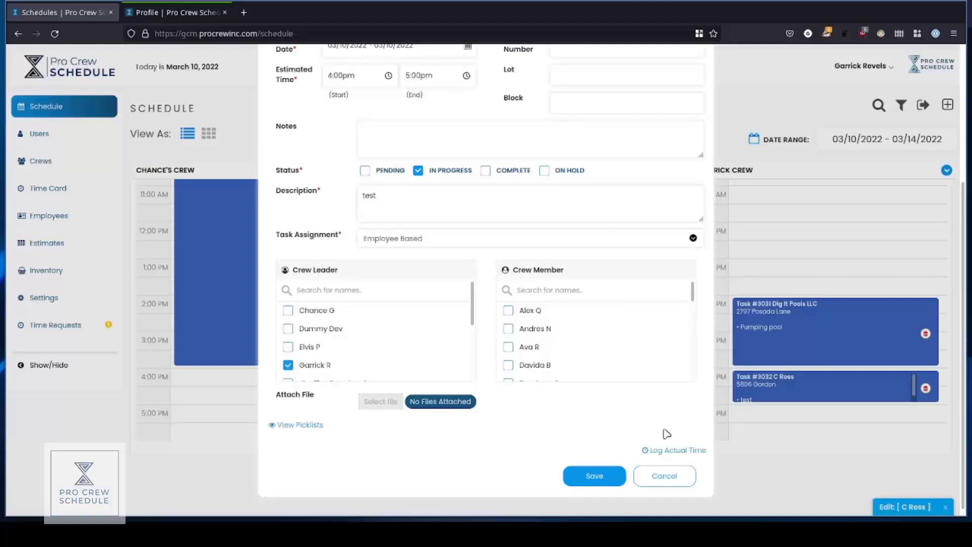
left_click(663, 476)
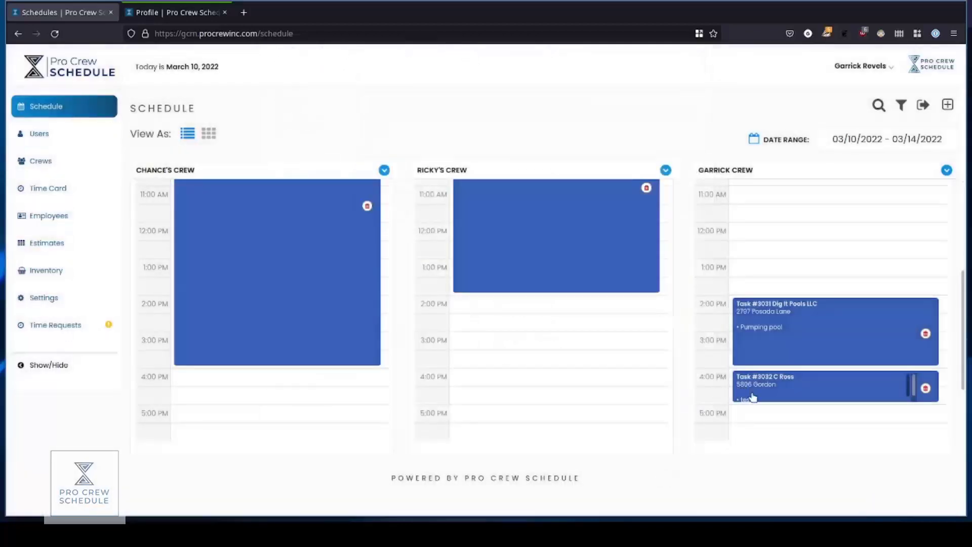
Step: Reopen the 4:00pm task and assign the first three listed crew members and the third listed crew leader as well
left_click(782, 393)
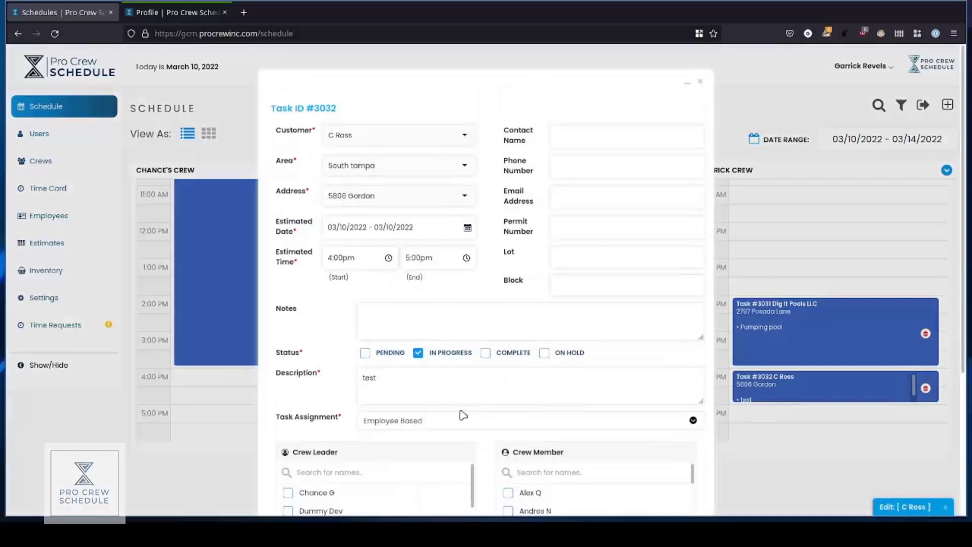
scroll(465, 415, "down", 3)
scroll(520, 306, "down", 5)
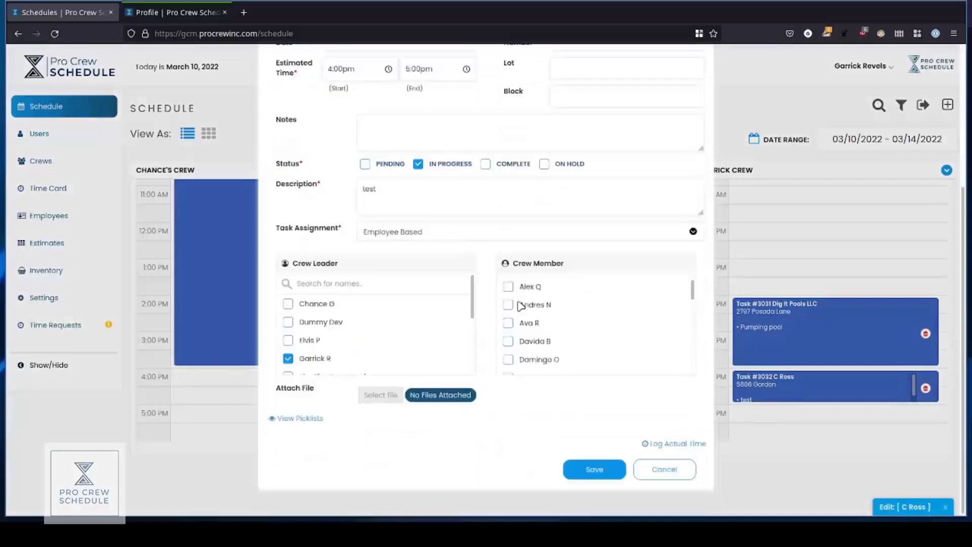
scroll(520, 305, "up", 5)
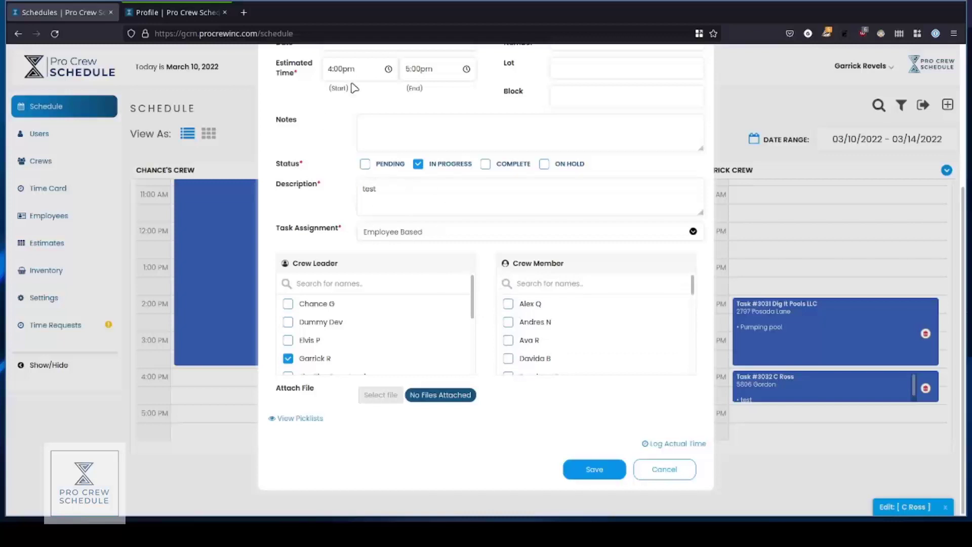
scroll(353, 89, "up", 3)
scroll(435, 207, "down", 3)
left_click(508, 304)
left_click(508, 322)
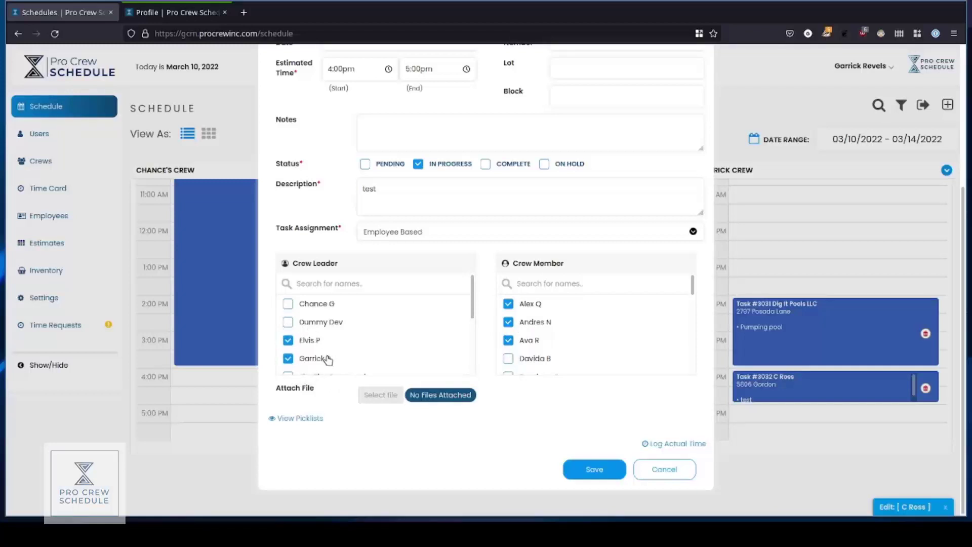
Step: Save the 4:00pm task's crew assignments, then reopen the task to check its assigned leaders and members and close it
left_click(592, 478)
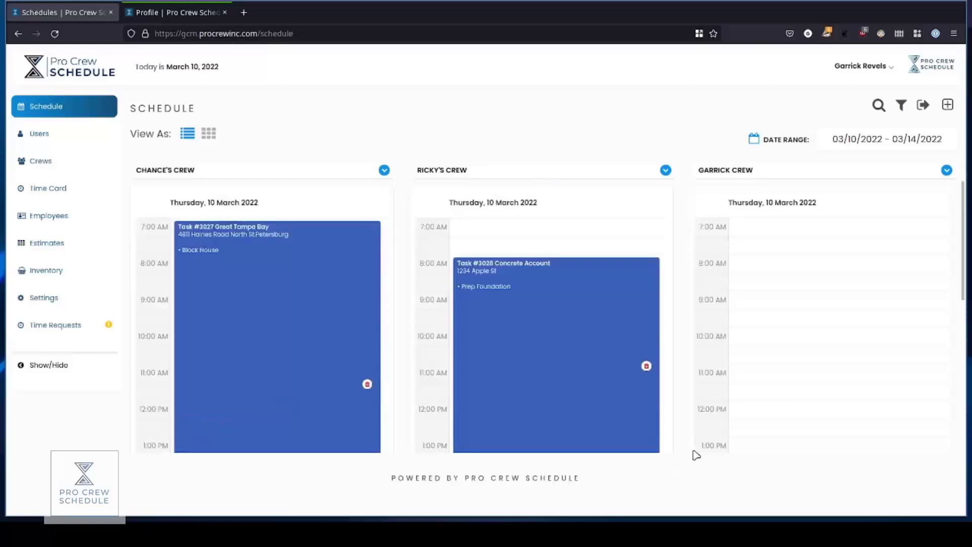
scroll(711, 351, "down", 5)
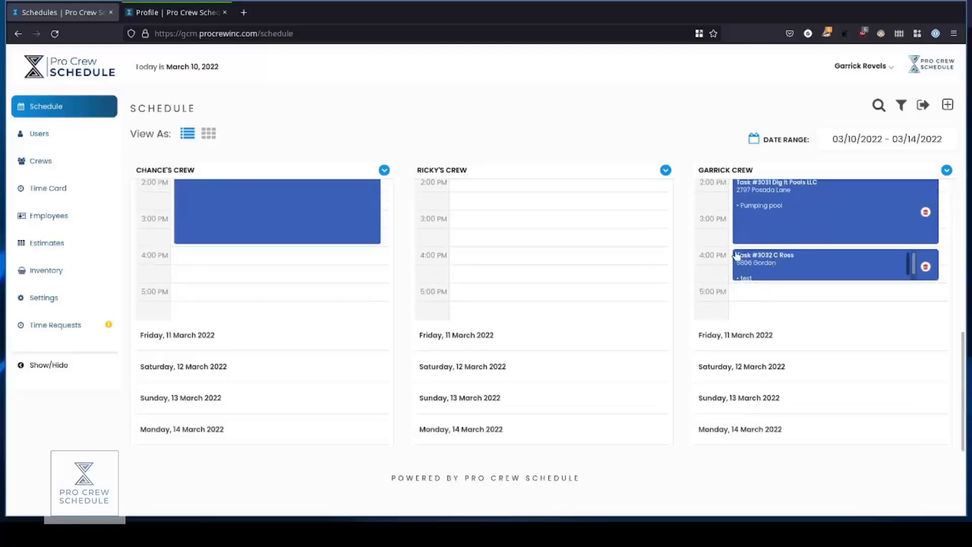
left_click(758, 268)
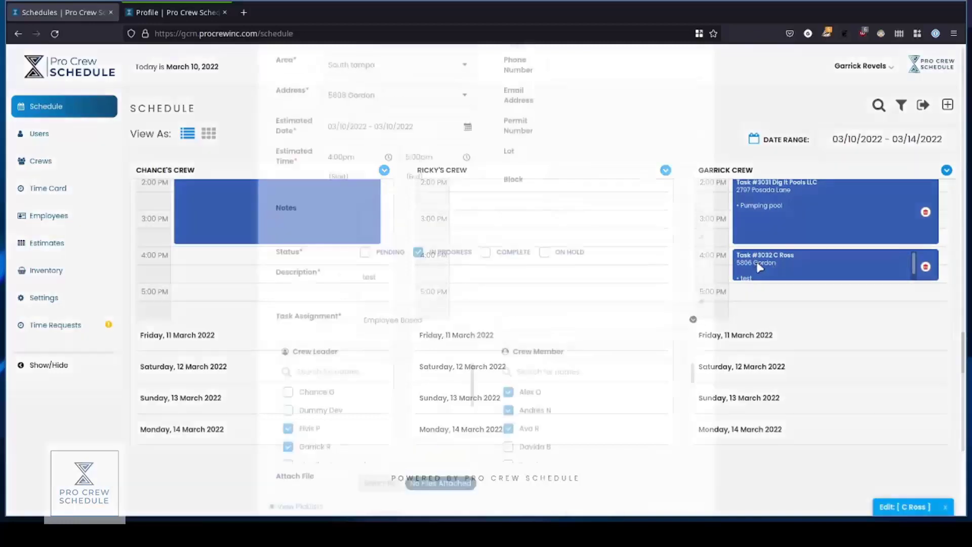
scroll(493, 324, "down", 4)
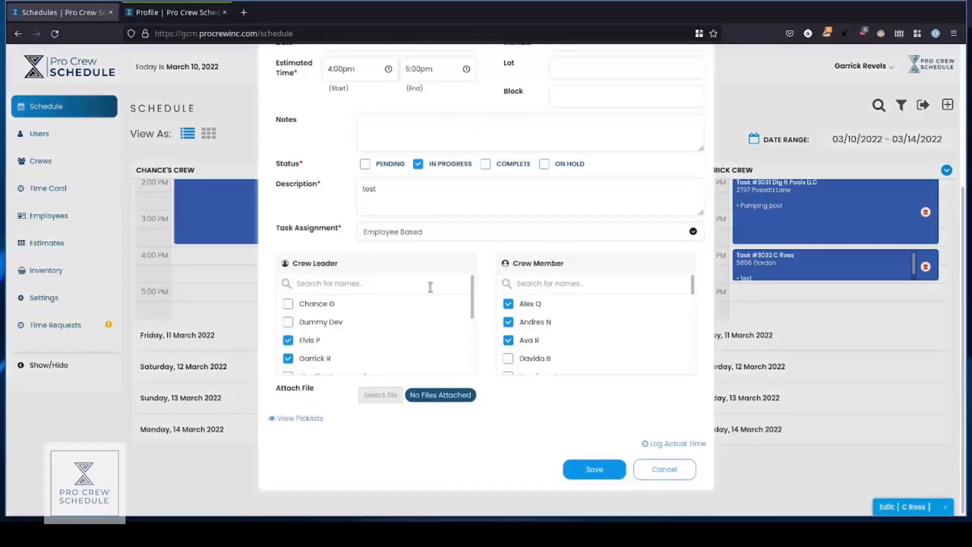
left_click(658, 472)
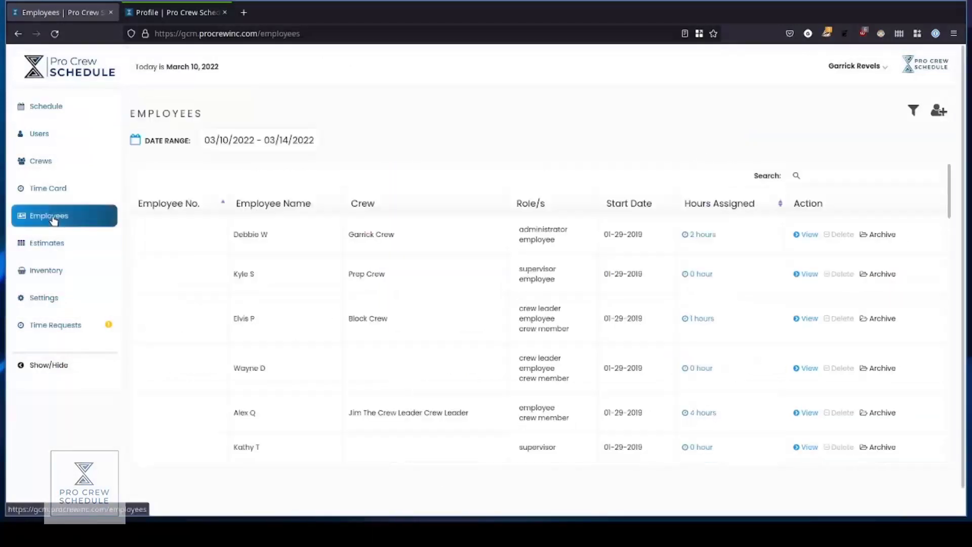
Step: Sort the employees by assigned hours in descending order and open the first employee's hours
left_click(781, 205)
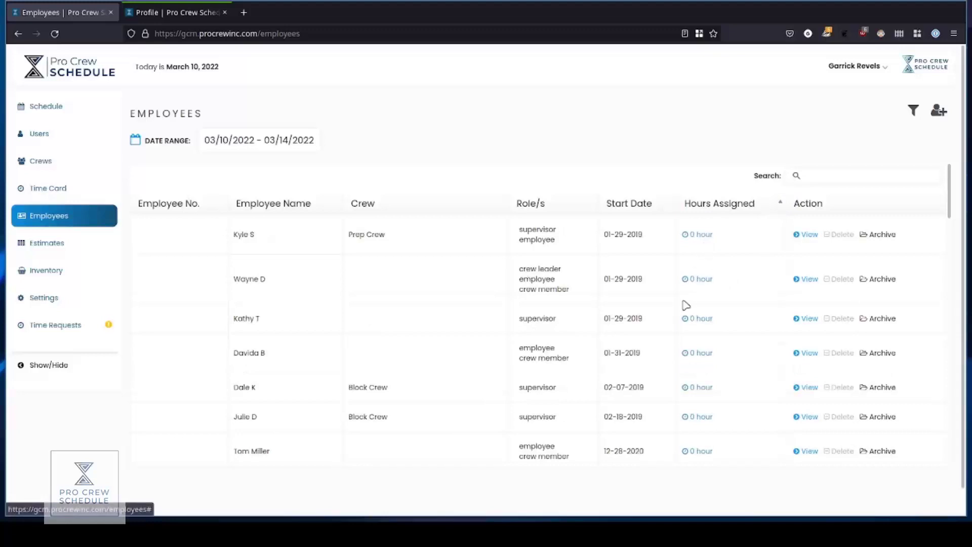
left_click(780, 205)
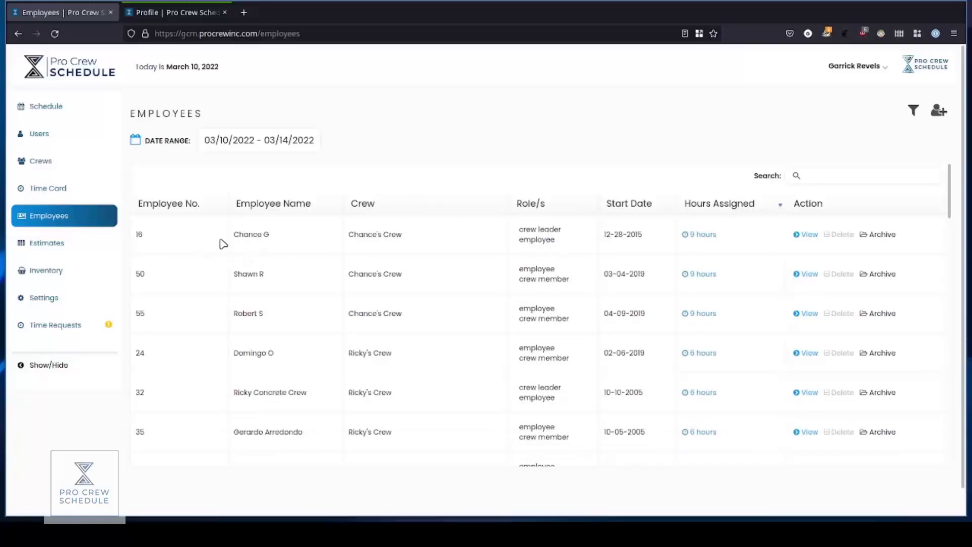
left_click(692, 236)
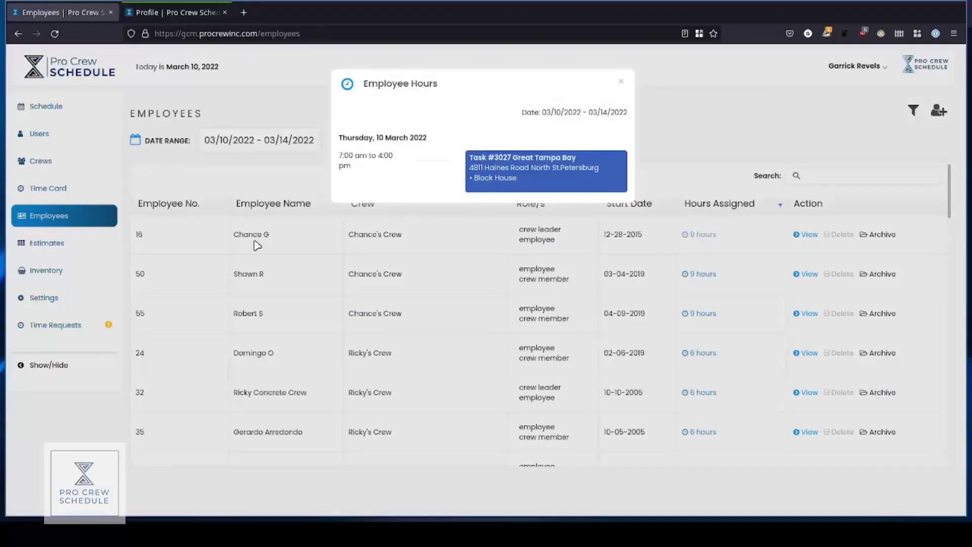
Step: Inspect the Great Tampa Bay task's assignment options from the employee's hours, cancel the task, and recheck and close those hours
left_click(502, 162)
scroll(343, 309, "down", 1)
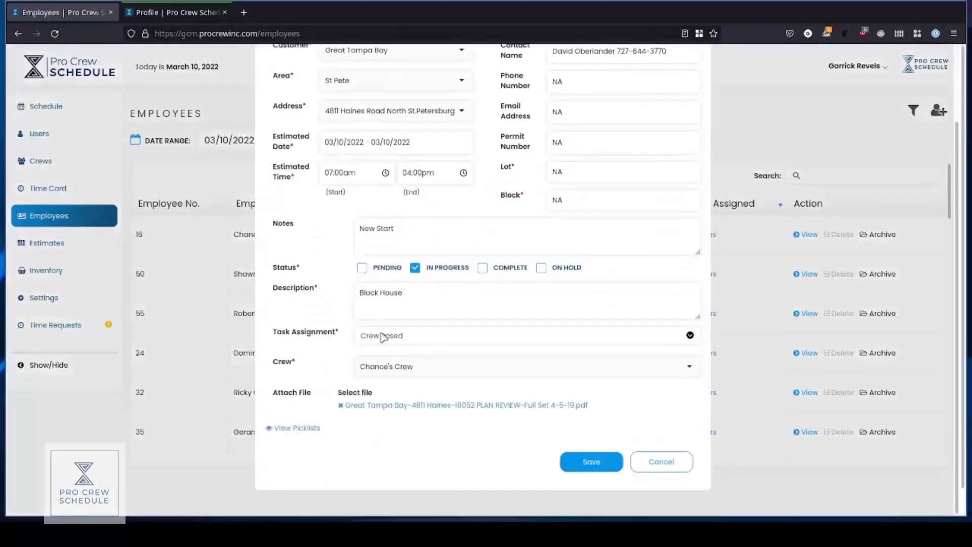
left_click(385, 337)
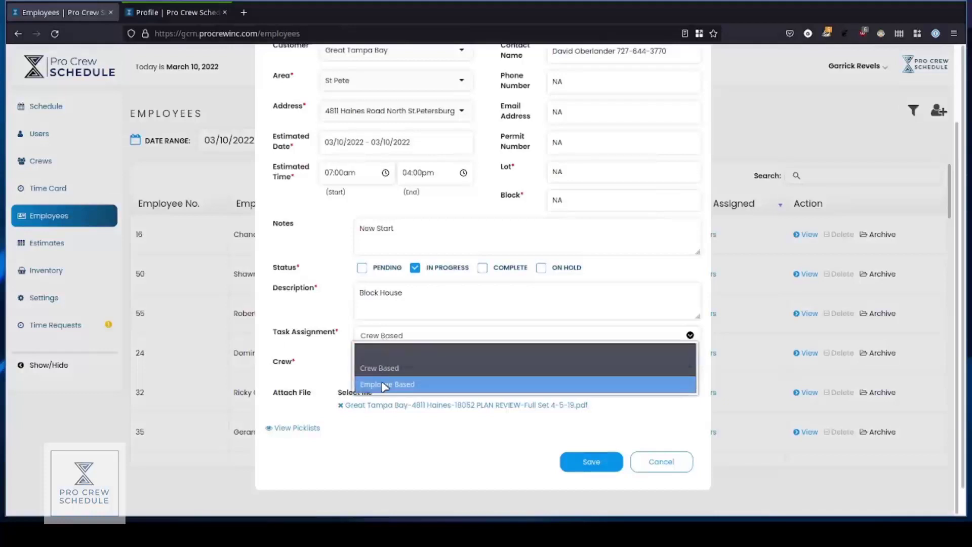
left_click(320, 324)
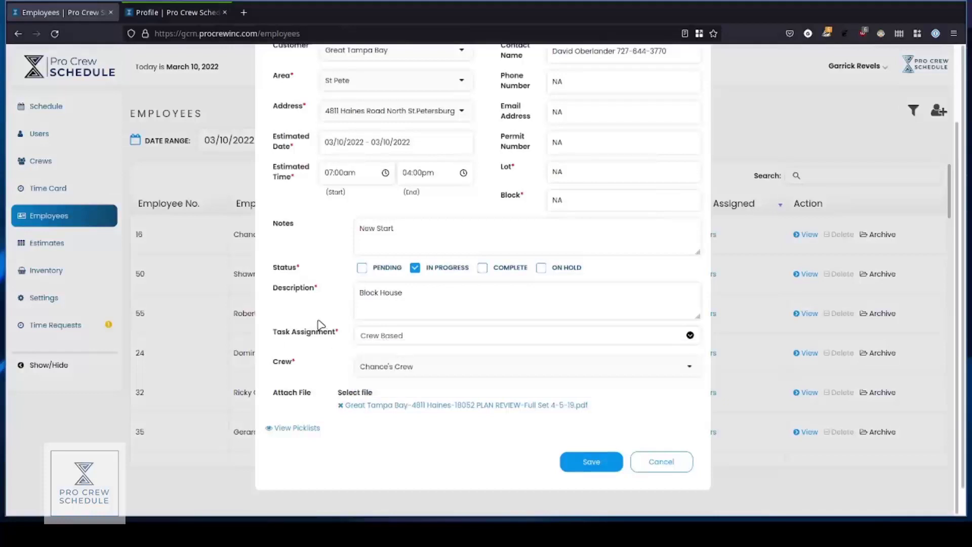
left_click(658, 466)
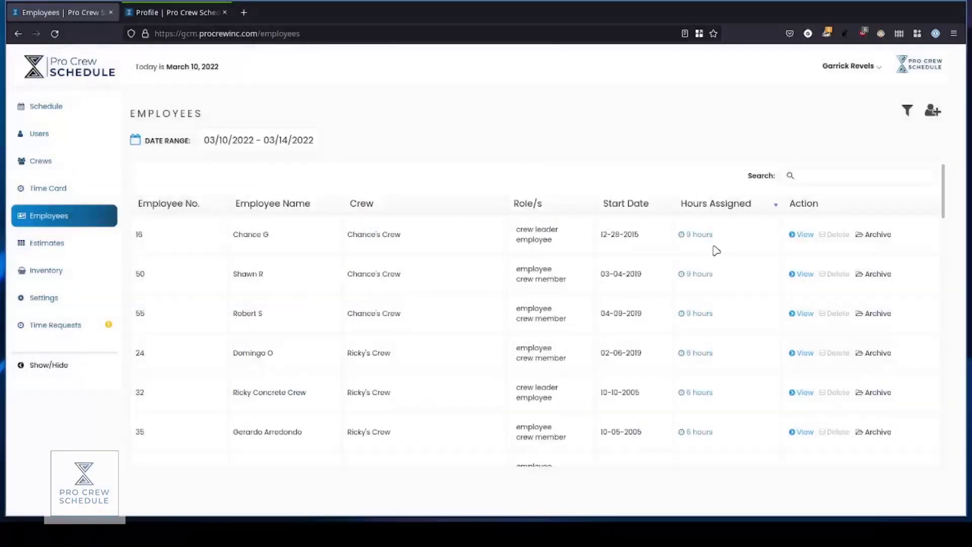
left_click(712, 238)
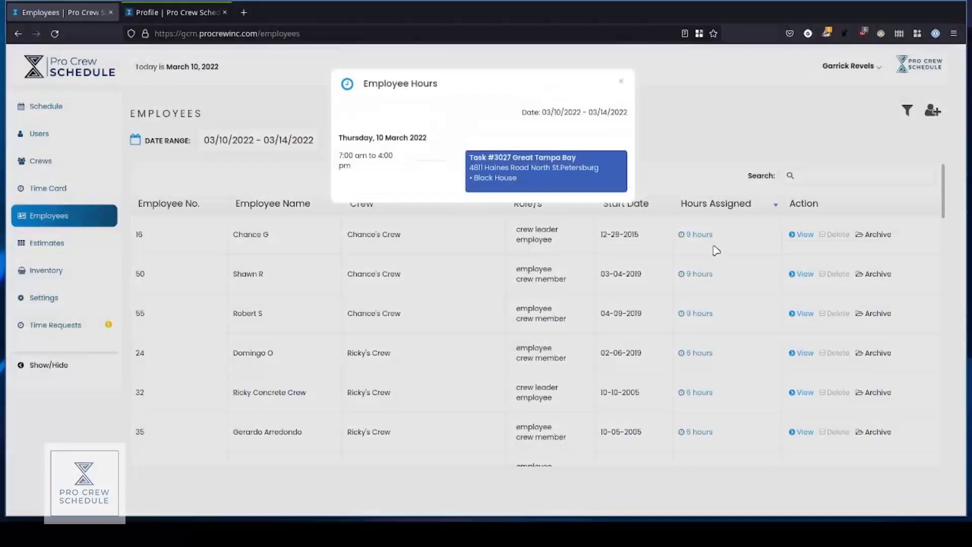
left_click(621, 84)
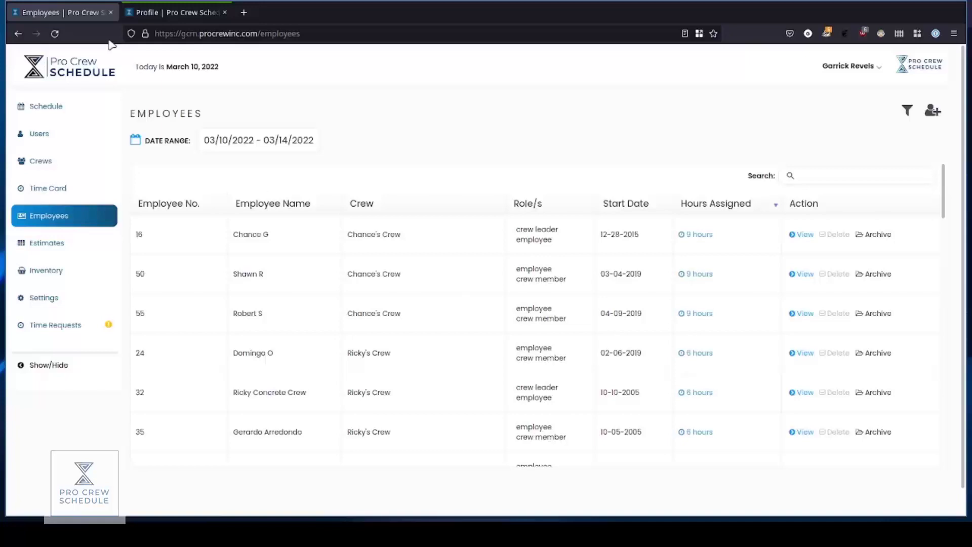
Step: Show the employees' assigned hours for the date range 03/14/2022 to 03/18/2022
left_click(261, 147)
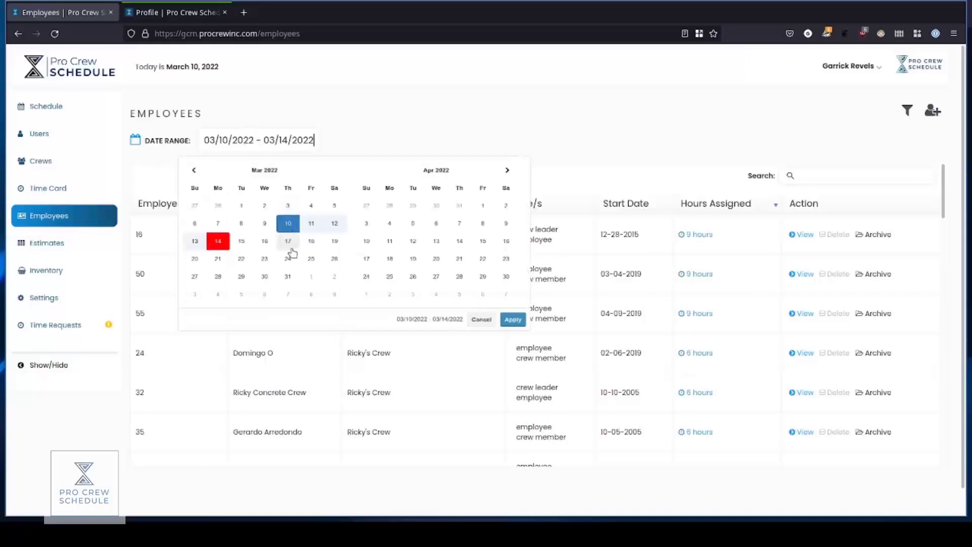
left_click(218, 241)
left_click(316, 244)
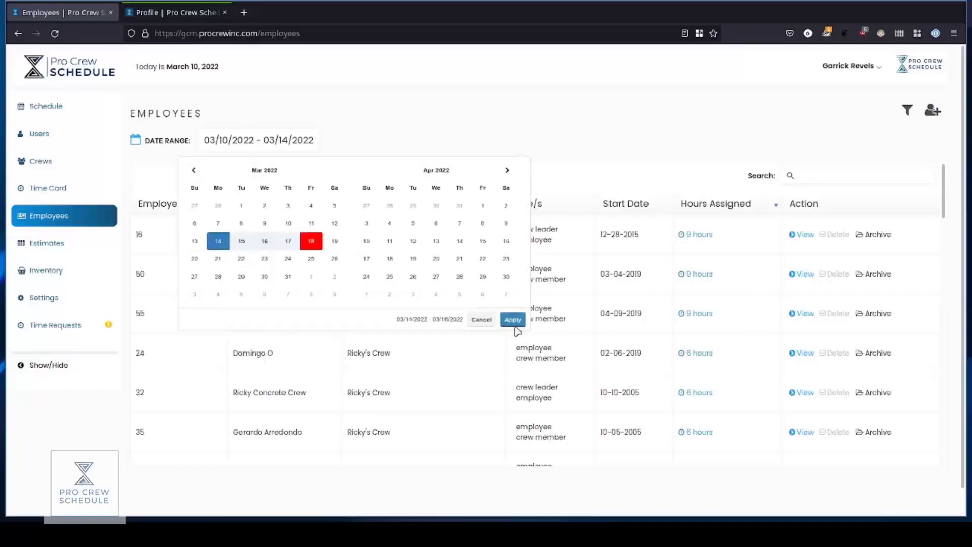
left_click(513, 320)
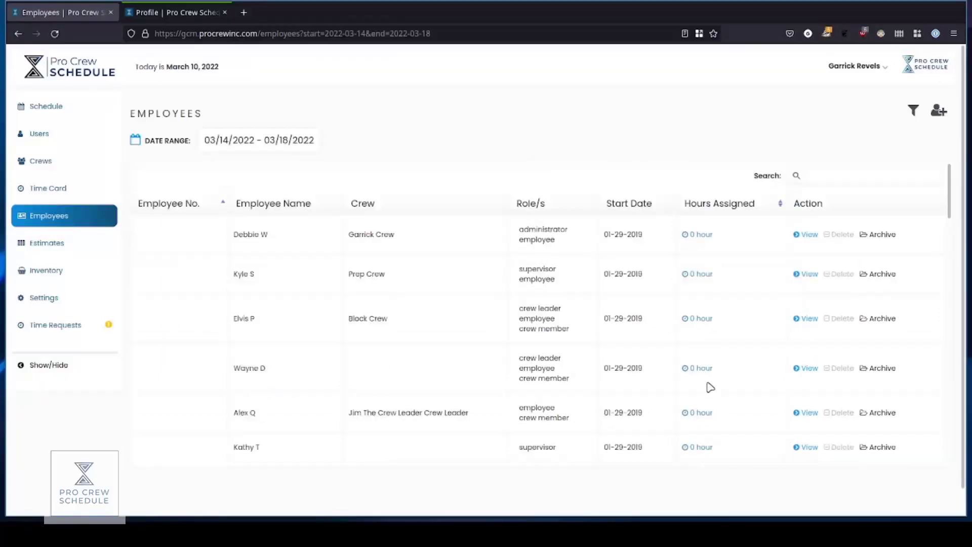
Step: Change the employee list's date range to 03/07/2022 to 03/11/2022
left_click(275, 142)
left_click(217, 224)
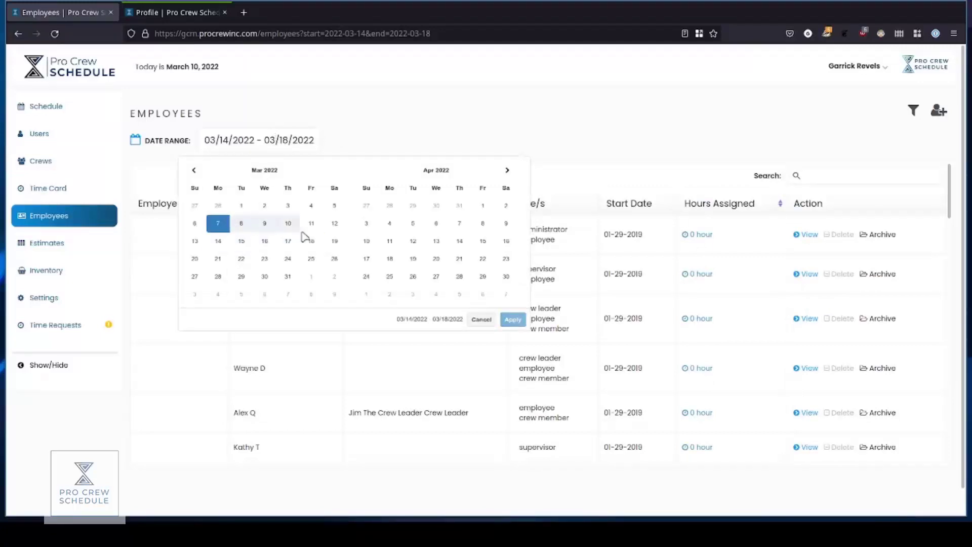
left_click(310, 224)
left_click(516, 319)
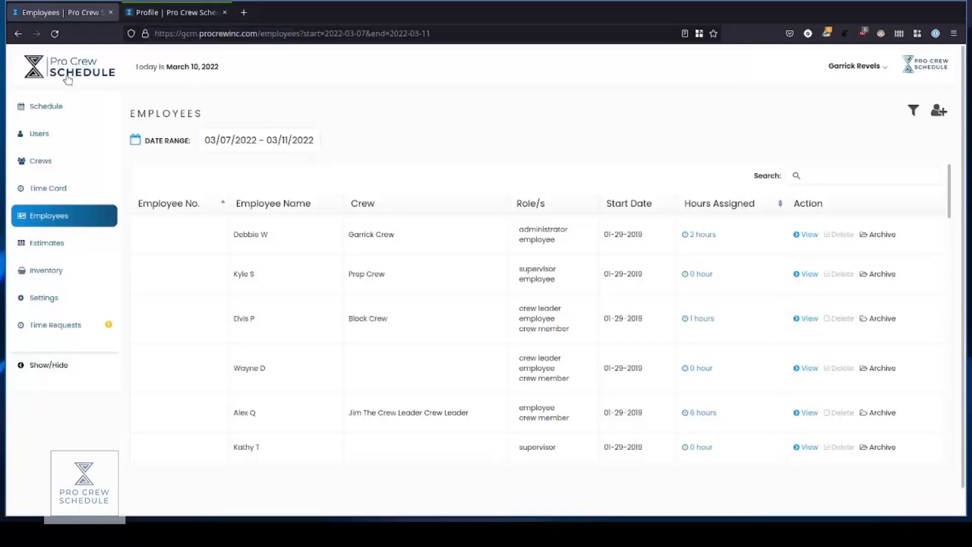
Step: Return to the schedule, then switch to the open profile page and view the reason for the pending 03/21/2022 time-off request
left_click(46, 108)
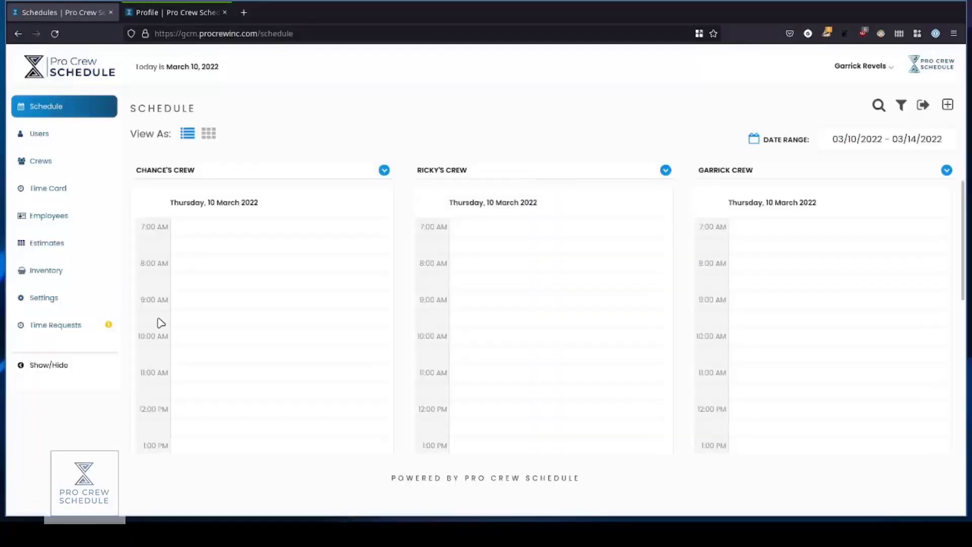
left_click(158, 19)
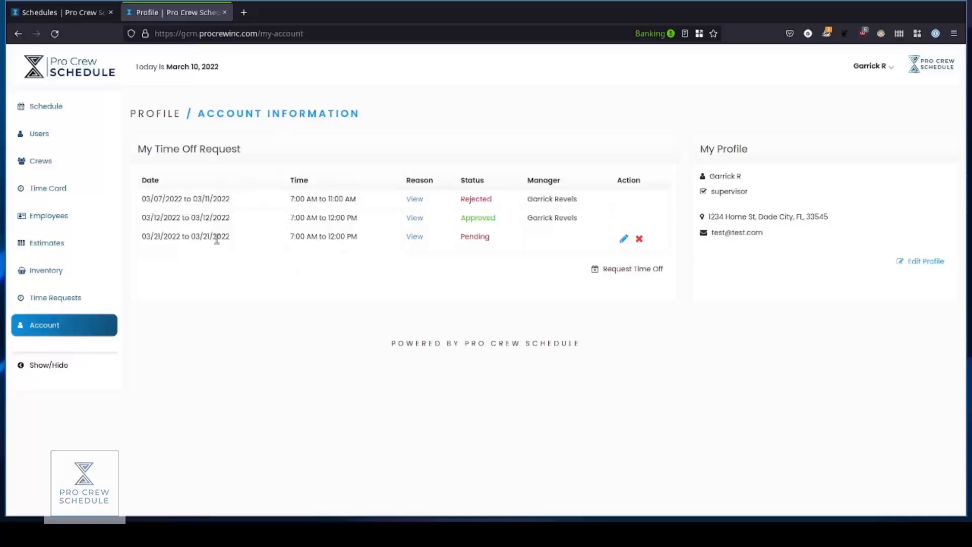
left_click(415, 238)
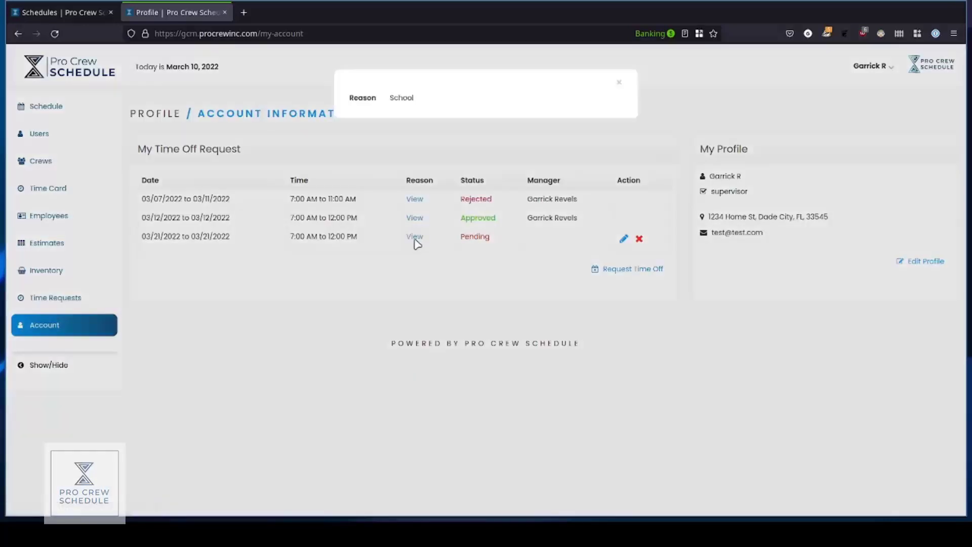
left_click(616, 85)
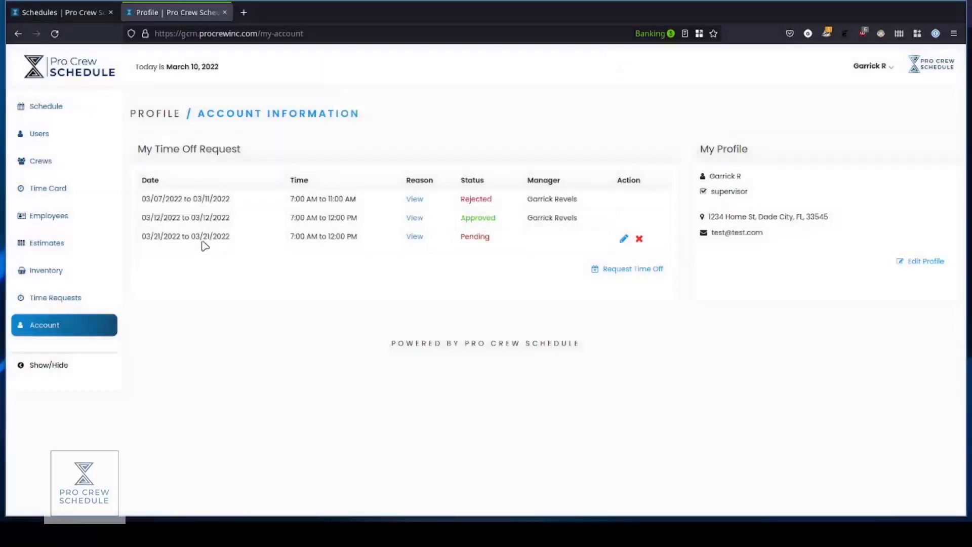